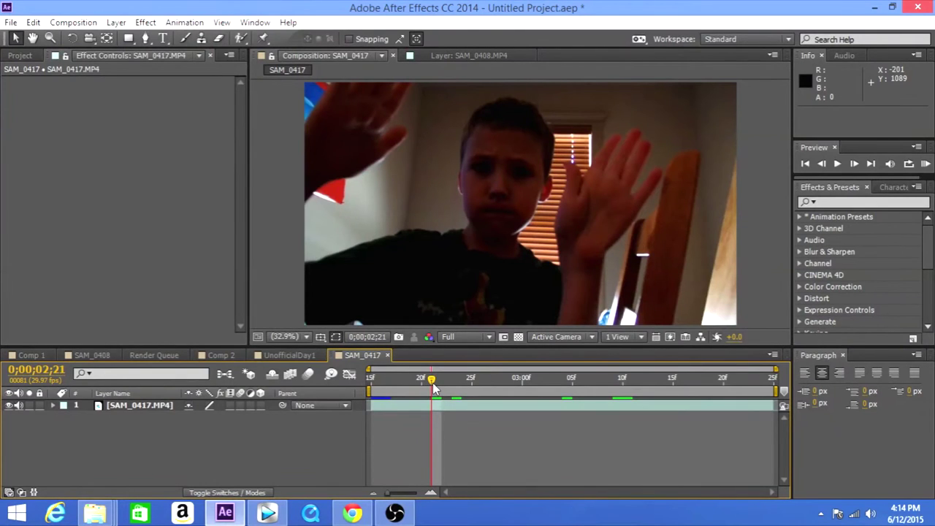
# - Scrub the SAM_0417 timeline to 0;00;02;15, where both hands are raised
pyautogui.moveTo(434, 388); pyautogui.dragTo(374, 388)
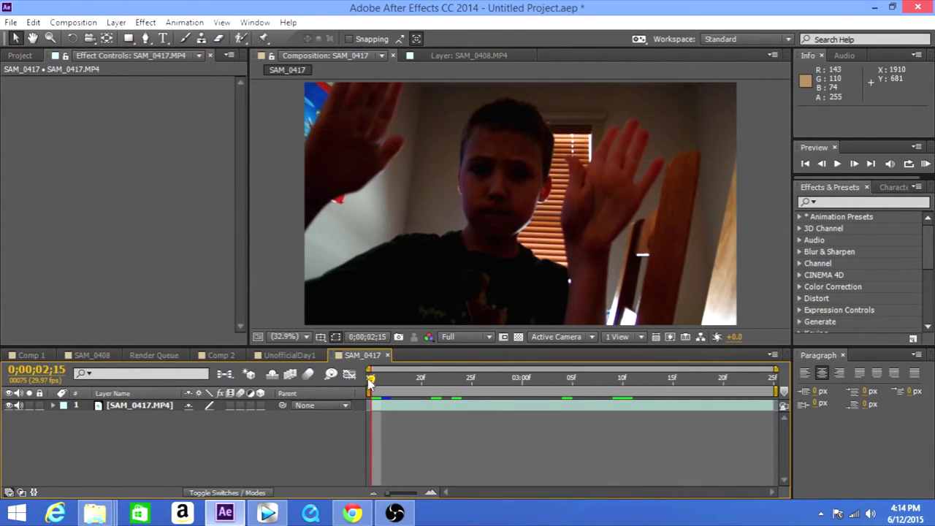
pyautogui.moveTo(371, 382); pyautogui.dragTo(360, 417)
# - Search 'advanced li' and apply Advanced Lightning to the SAM_0417 clip
pyautogui.click(826, 201)
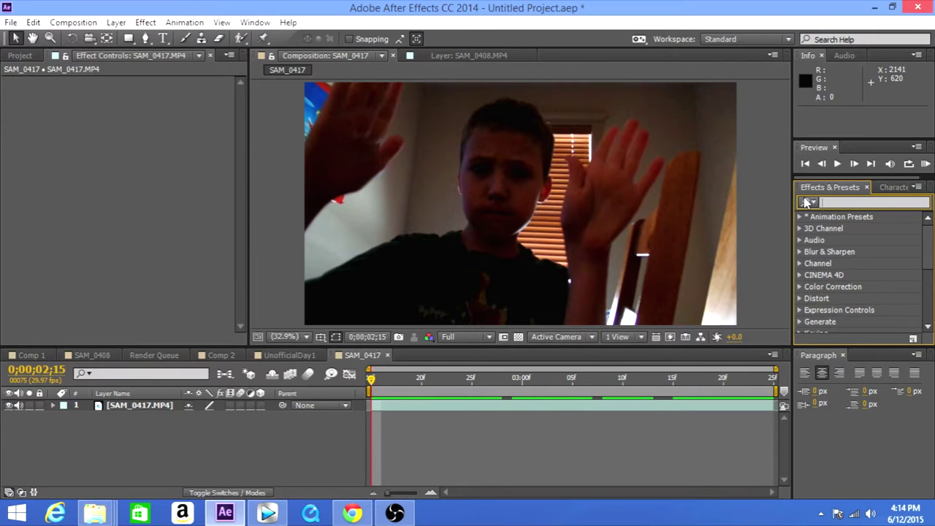
pyautogui.write('advanced')
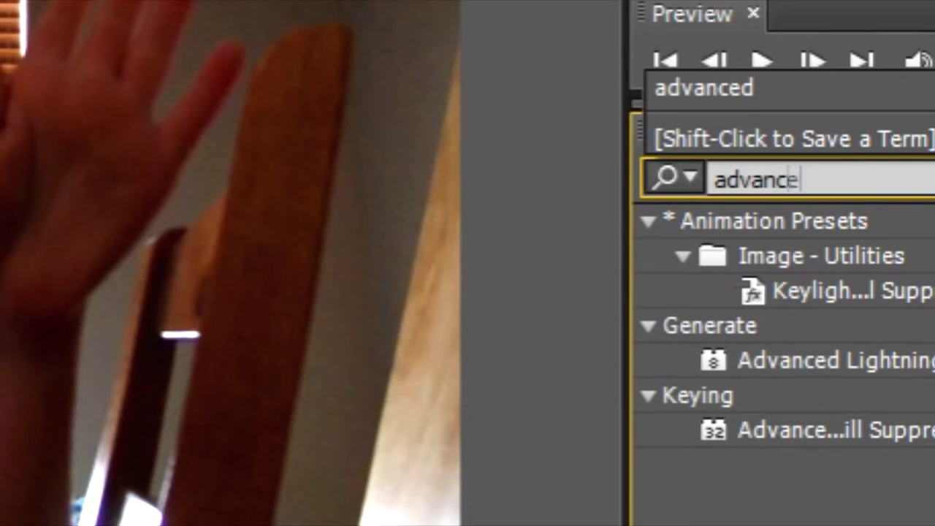
pyautogui.write(' li')
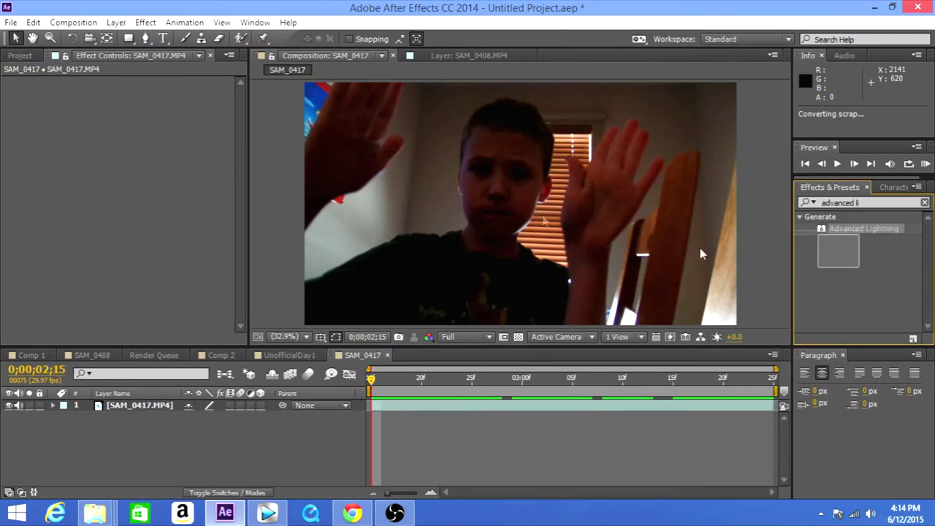
pyautogui.moveTo(864, 231); pyautogui.dragTo(592, 192)
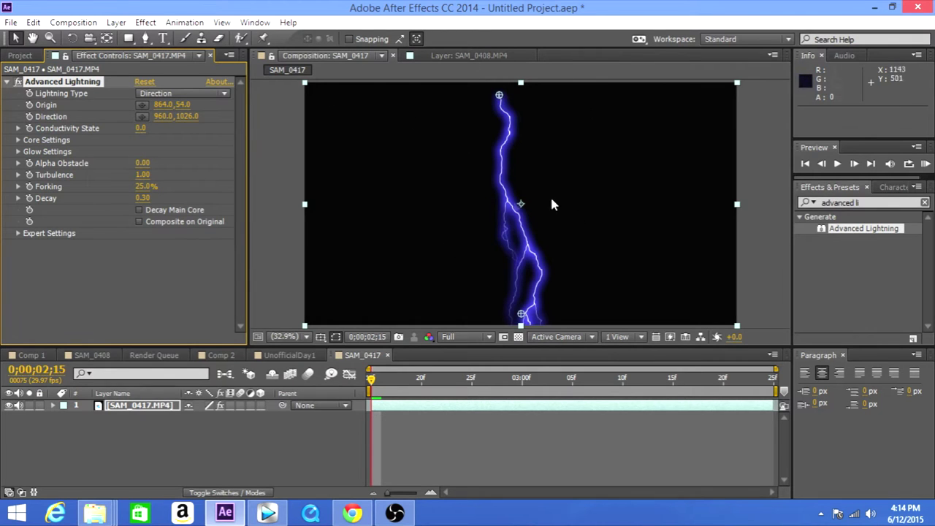
# - Under Glow Settings, set Glow Radius to 101.4 and Glow Opacity to 93%
pyautogui.click(18, 151)
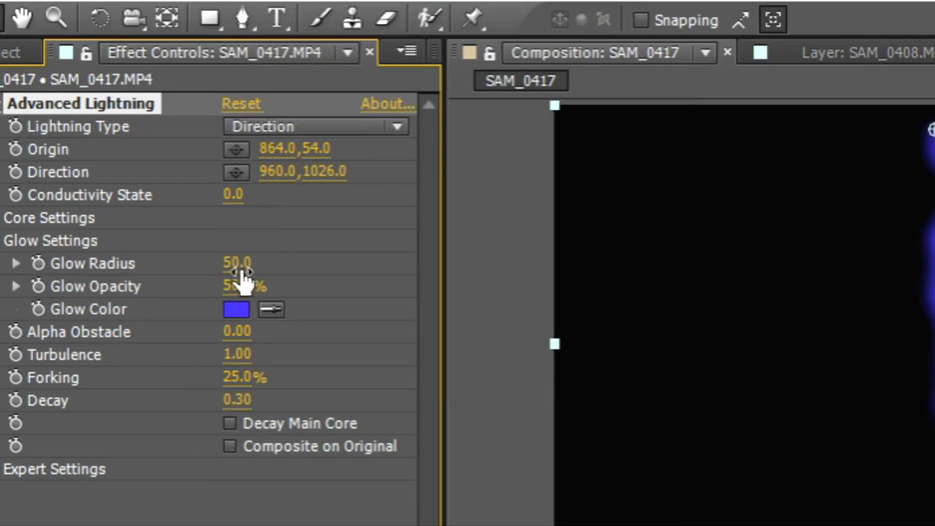
pyautogui.moveTo(241, 263); pyautogui.dragTo(801, 314)
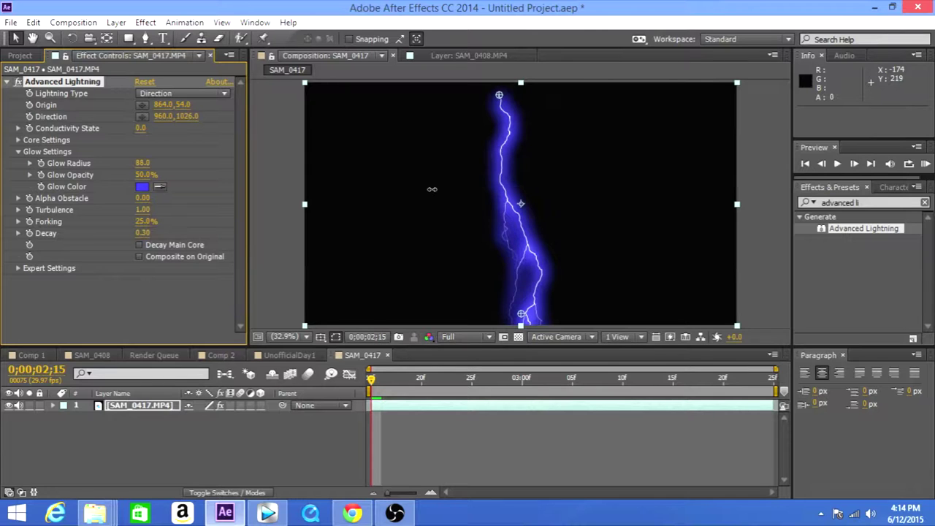
pyautogui.moveTo(434, 203); pyautogui.dragTo(427, 204)
pyautogui.moveTo(219, 169); pyautogui.dragTo(257, 169)
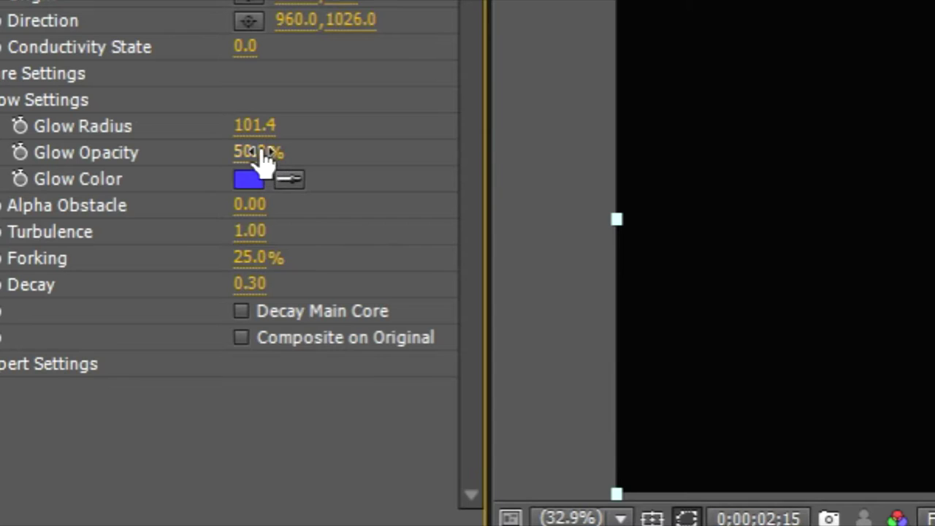
pyautogui.moveTo(149, 177); pyautogui.dragTo(171, 173)
pyautogui.moveTo(312, 148); pyautogui.dragTo(351, 181)
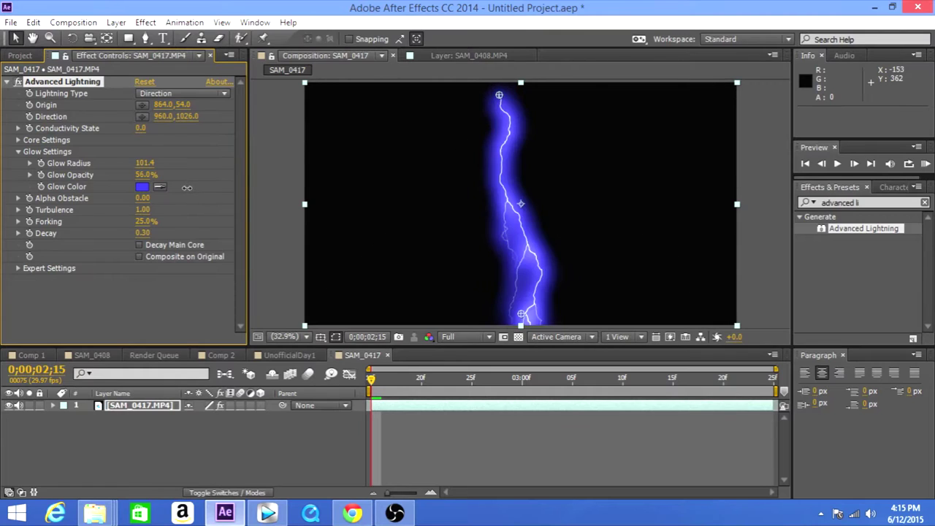
pyautogui.moveTo(187, 187); pyautogui.dragTo(209, 187)
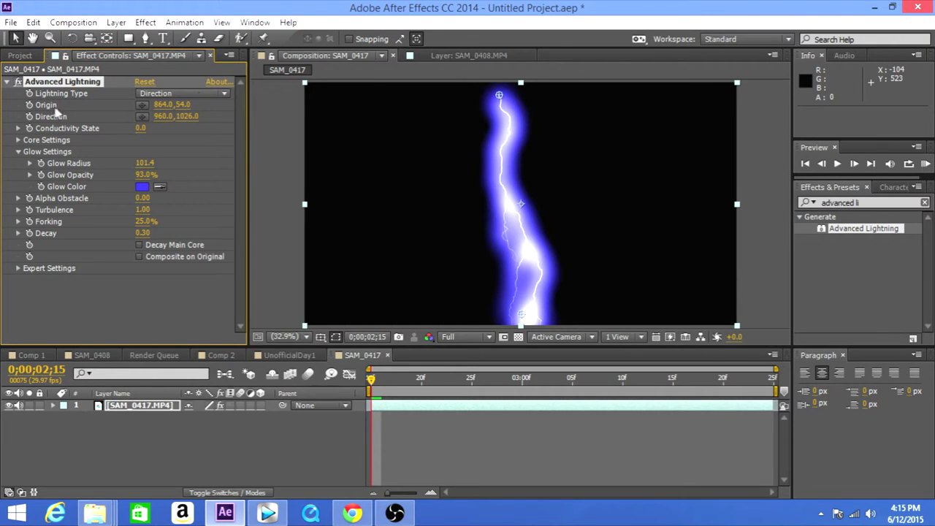
# - Enable Composite on Original, choose Two-Way Strike, and lower Glow Opacity to 74%
pyautogui.click(140, 257)
pyautogui.click(187, 93)
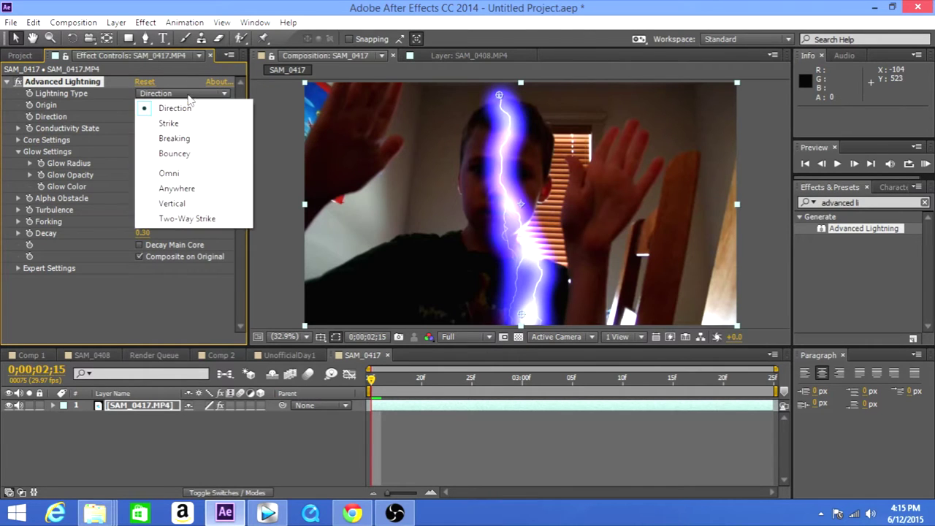
pyautogui.click(191, 218)
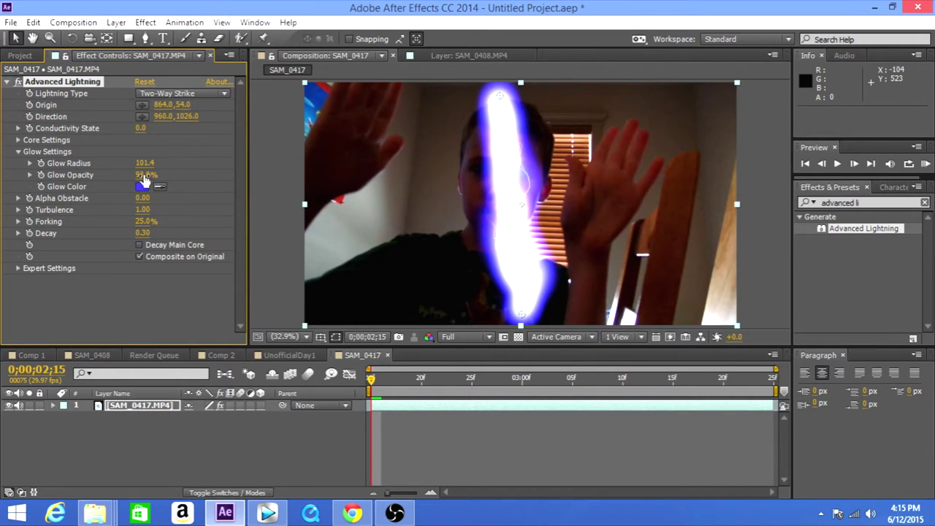
pyautogui.moveTo(143, 175)
pyautogui.mouseDown()
pyautogui.moveTo(107, 187)
pyautogui.moveTo(137, 186)
pyautogui.moveTo(149, 175)
pyautogui.mouseUp()
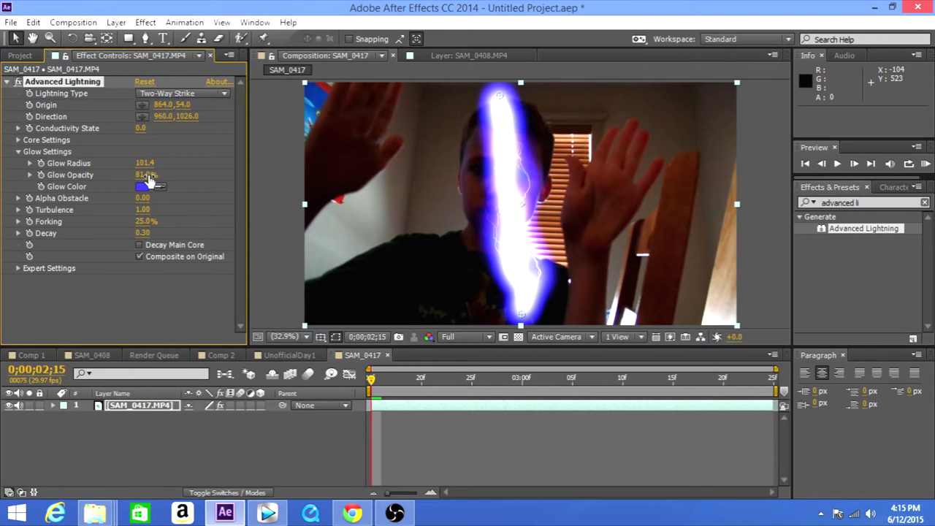
pyautogui.moveTo(145, 174); pyautogui.dragTo(141, 176)
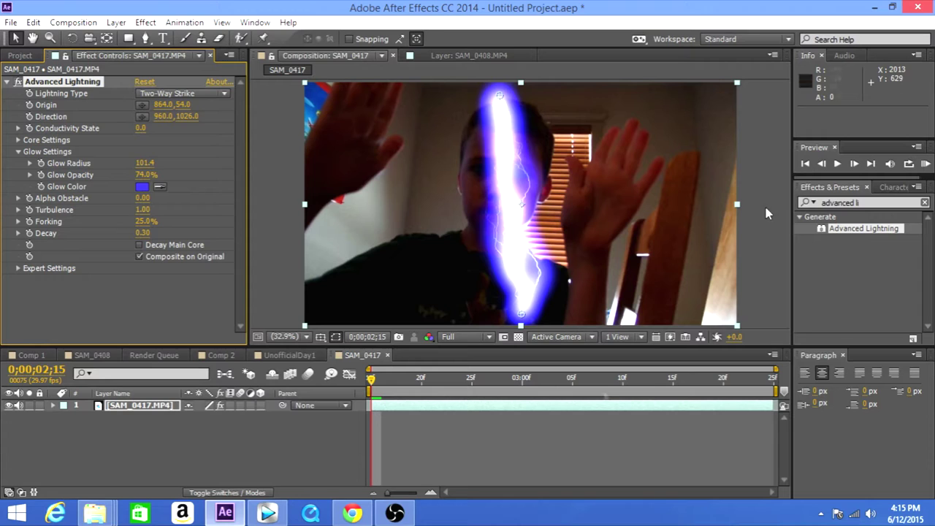
pyautogui.click(478, 460)
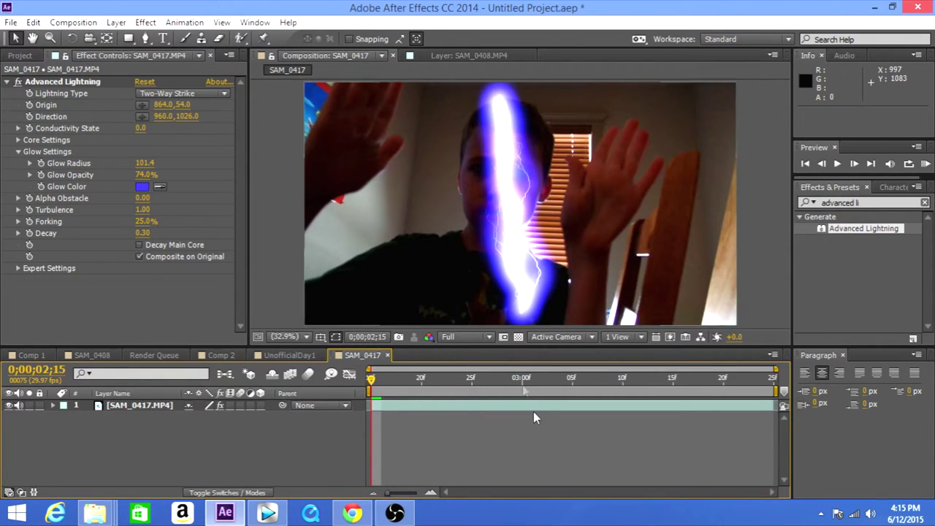
# - Place the lightning's Origin on the left hand and Direction on the right hand, then keyframe them
pyautogui.click(496, 215)
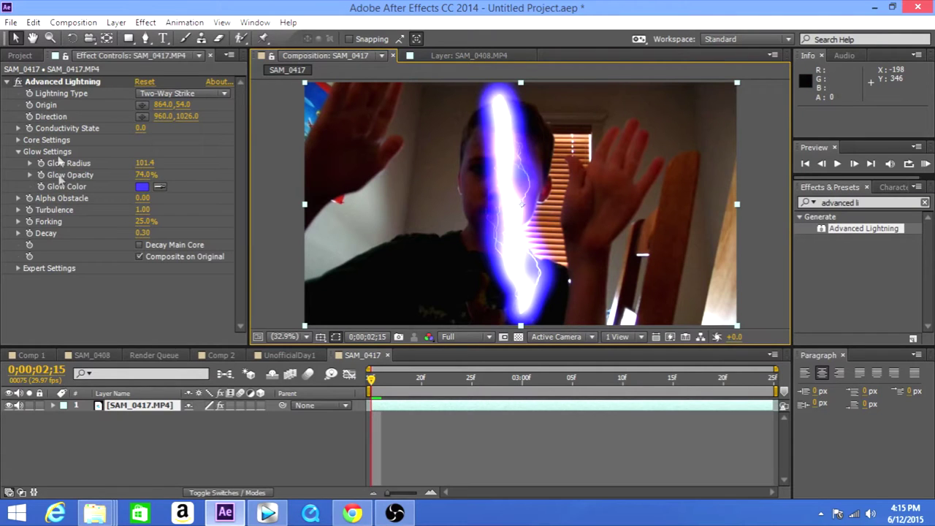
pyautogui.click(62, 100)
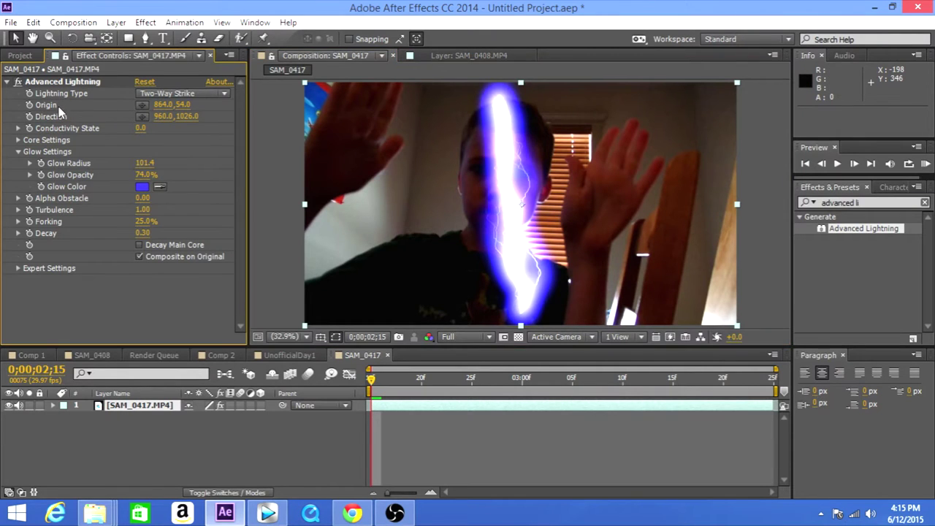
pyautogui.click(109, 85)
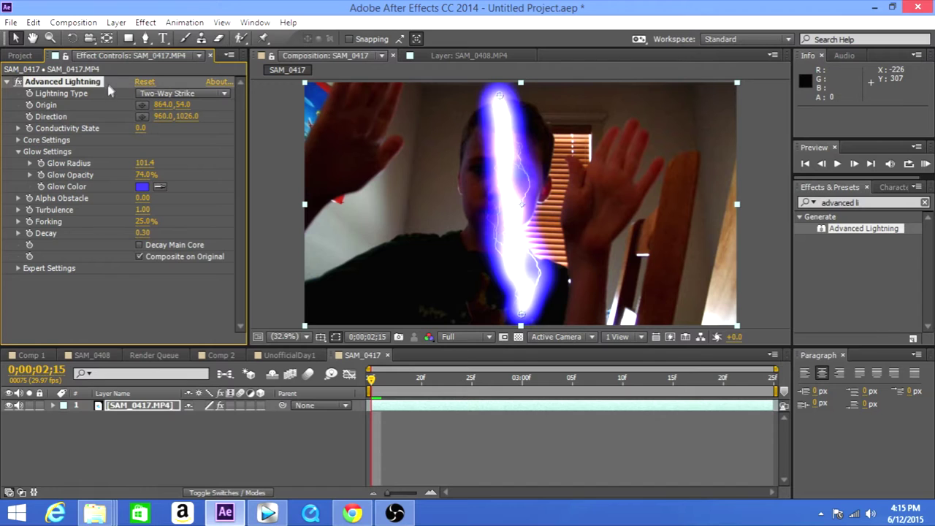
pyautogui.moveTo(498, 100); pyautogui.dragTo(369, 137)
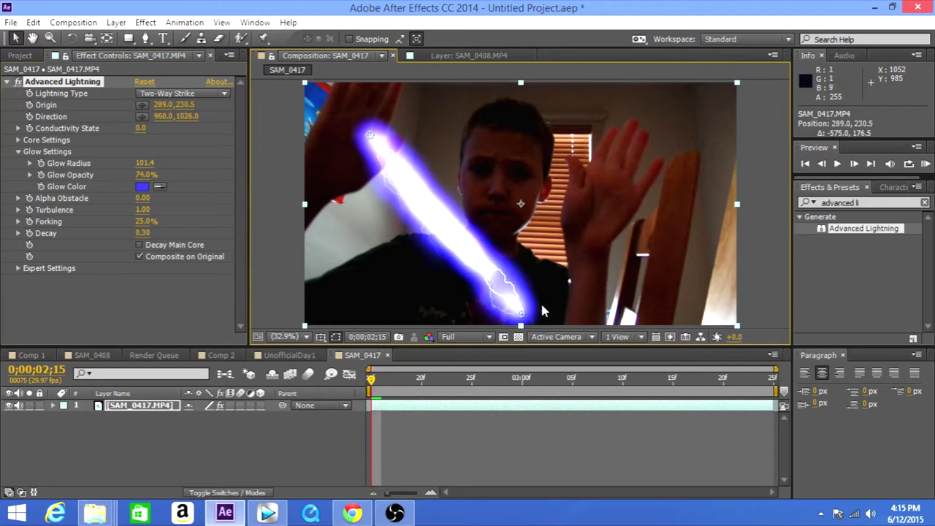
pyautogui.moveTo(522, 316); pyautogui.dragTo(592, 210)
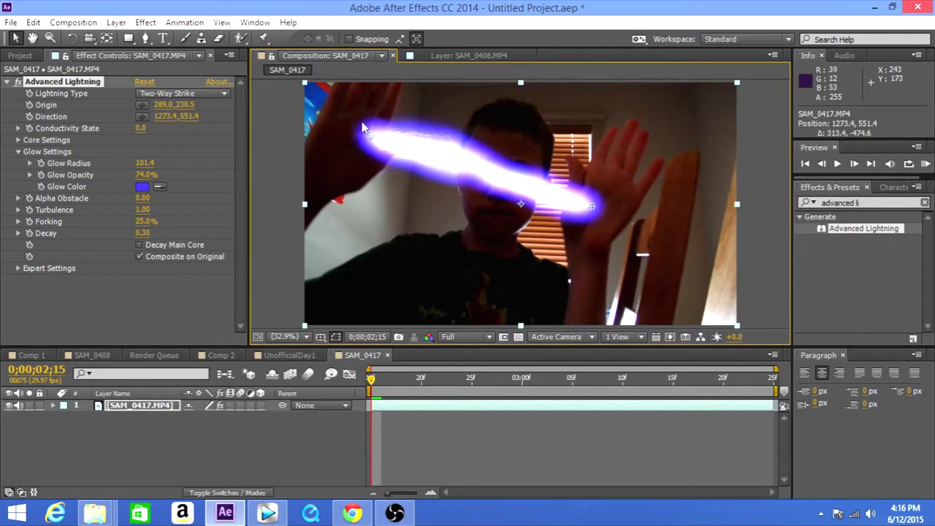
pyautogui.moveTo(370, 135); pyautogui.dragTo(359, 137)
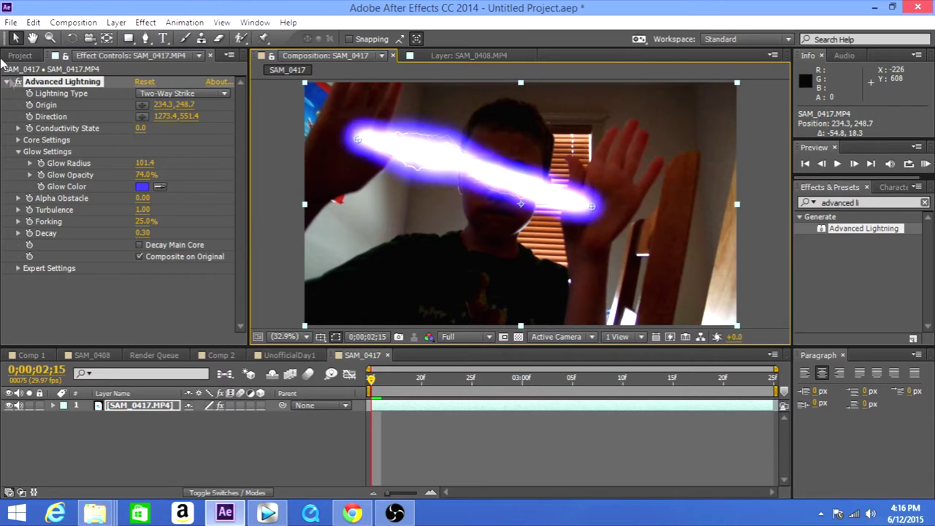
pyautogui.click(29, 105)
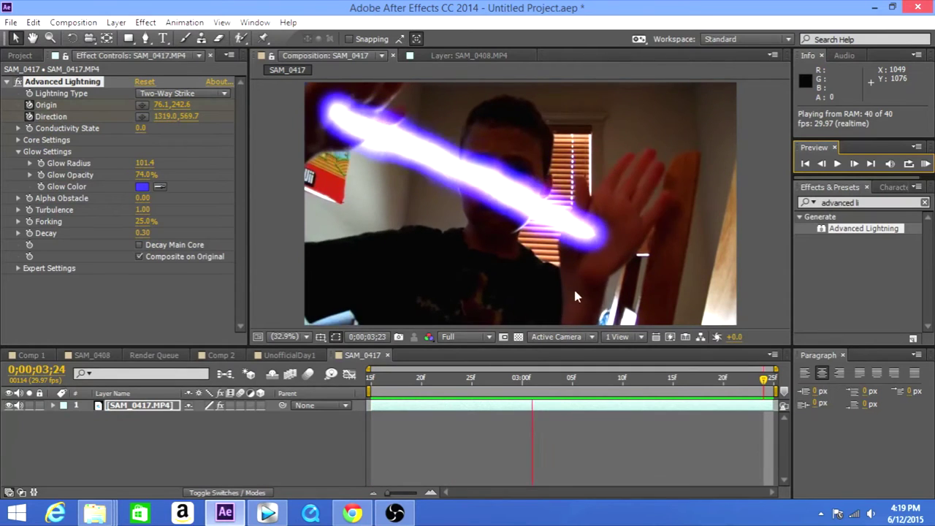
# - Stop the preview, return to about 0;00;02;16, and add a new black solid layer
pyautogui.press('space')
pyautogui.moveTo(715, 373); pyautogui.dragTo(377, 437)
pyautogui.rightClick(443, 461)
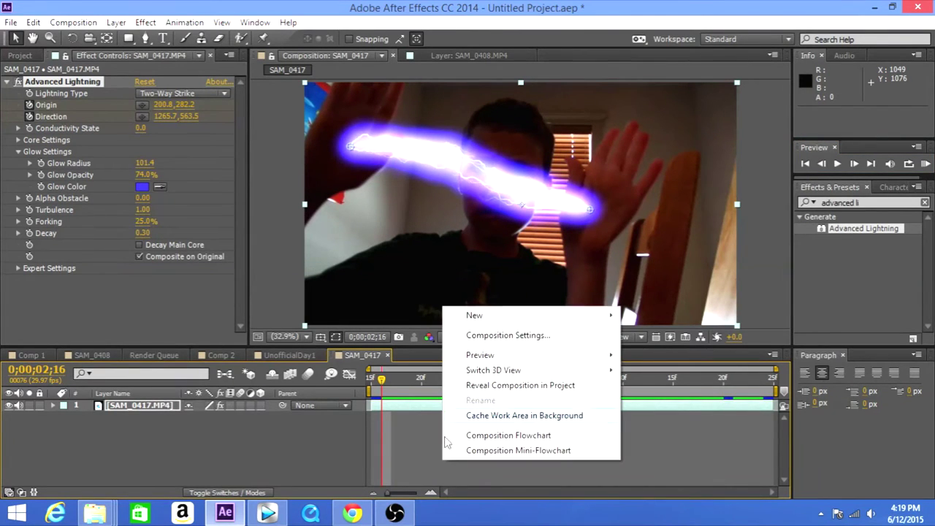
pyautogui.moveTo(601, 315)
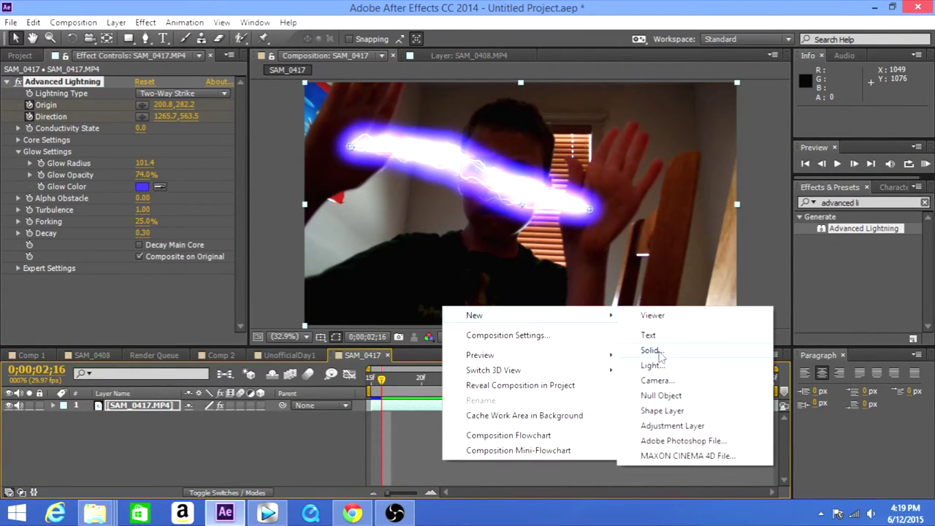
pyautogui.click(649, 350)
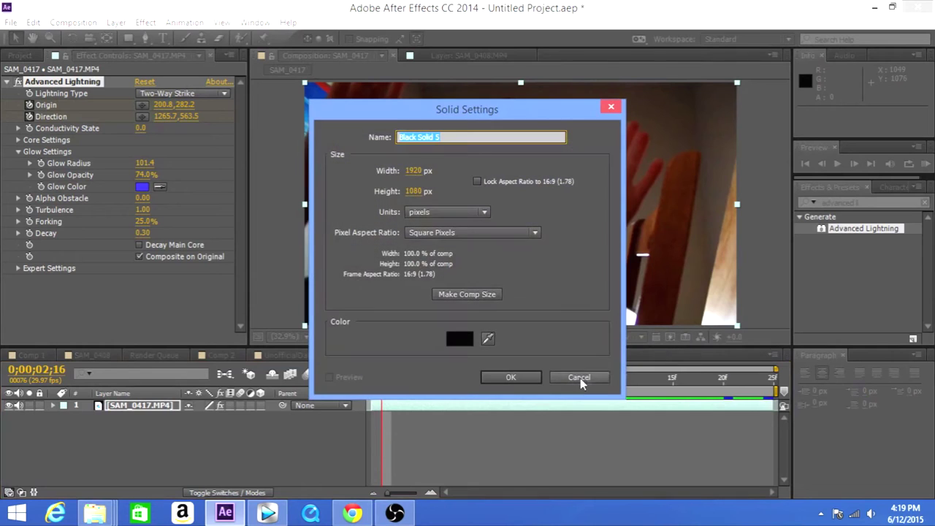
pyautogui.click(510, 377)
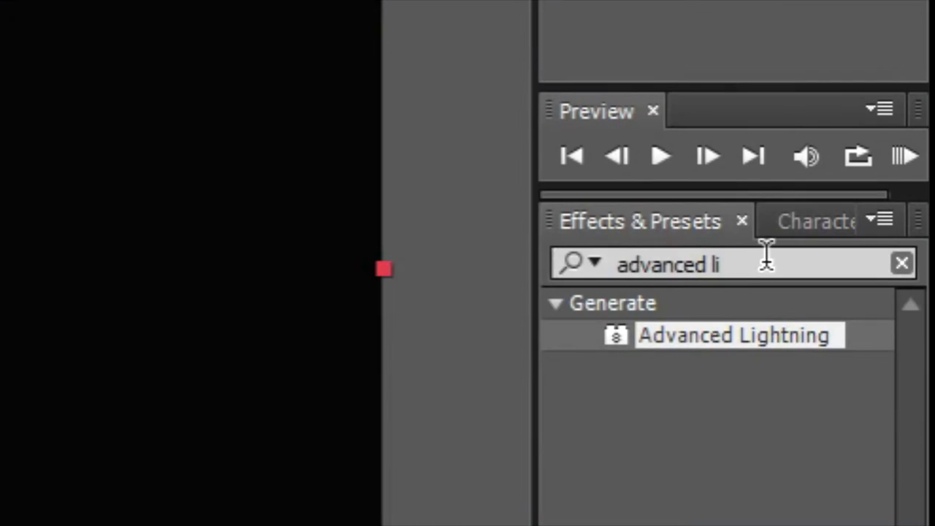
# - Search 'lens flare' and apply two Lens Flares, centring the second at 1093.5, 489.8
pyautogui.click(873, 200)
pyautogui.press('BackSpace')
pyautogui.write('le')
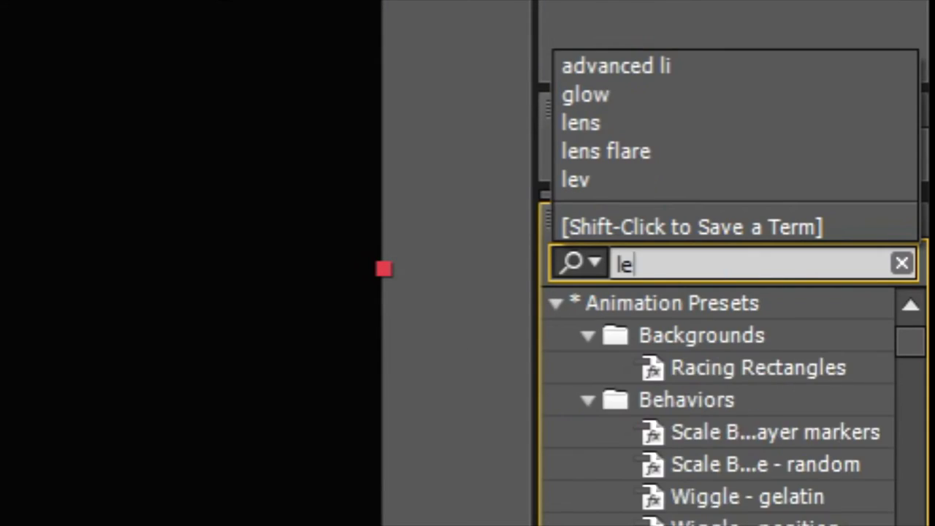
pyautogui.write('ns f')
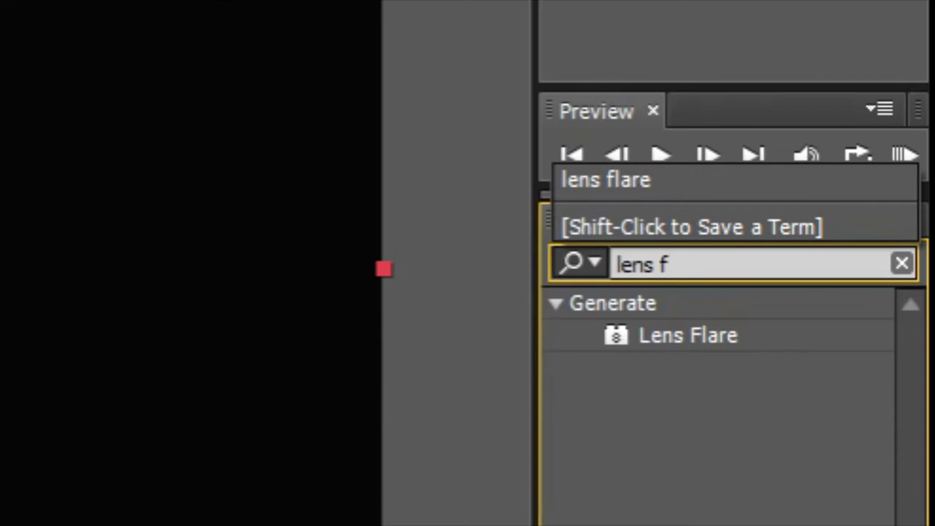
pyautogui.write('al')
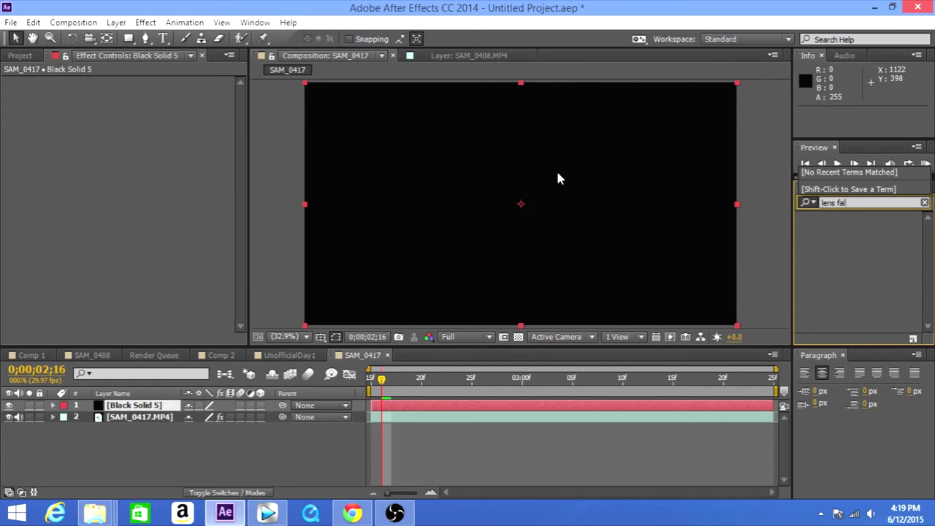
pyautogui.press('BackSpace')
pyautogui.press('BackSpace')
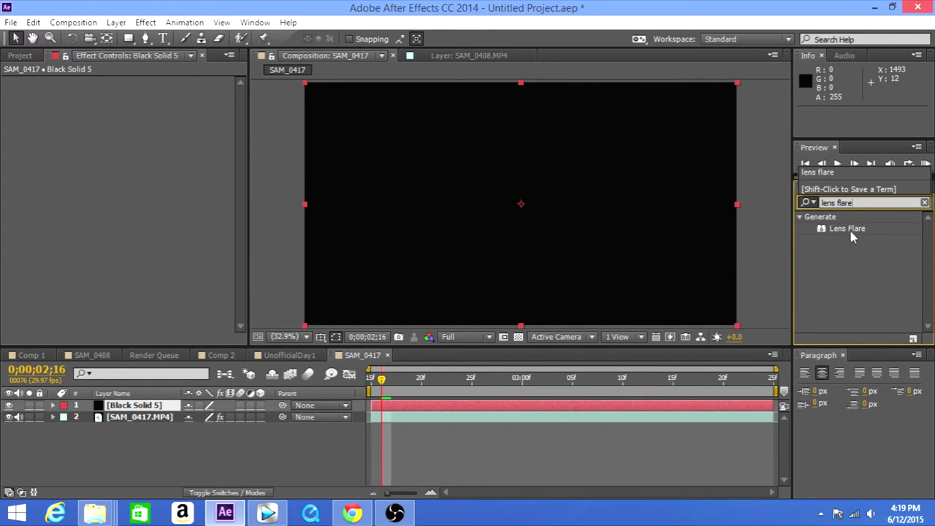
pyautogui.moveTo(849, 231); pyautogui.dragTo(627, 213)
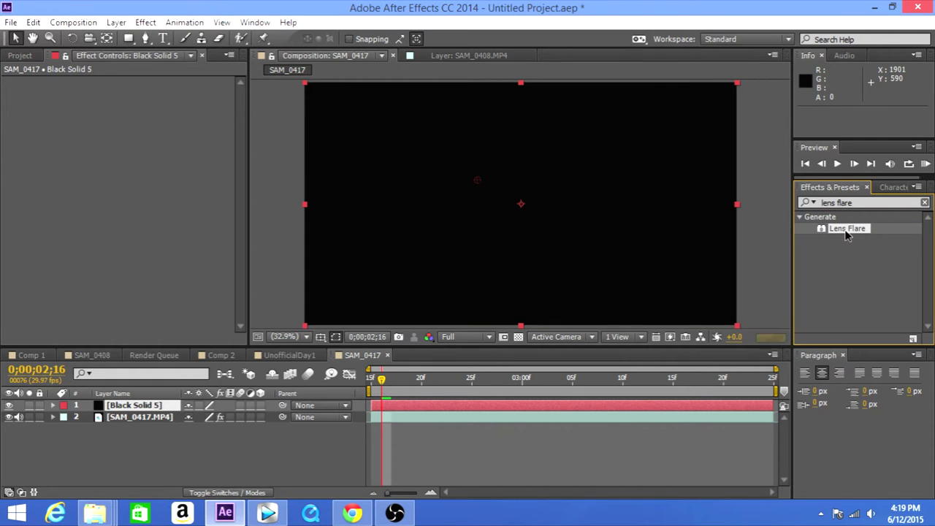
pyautogui.moveTo(847, 231); pyautogui.dragTo(677, 220)
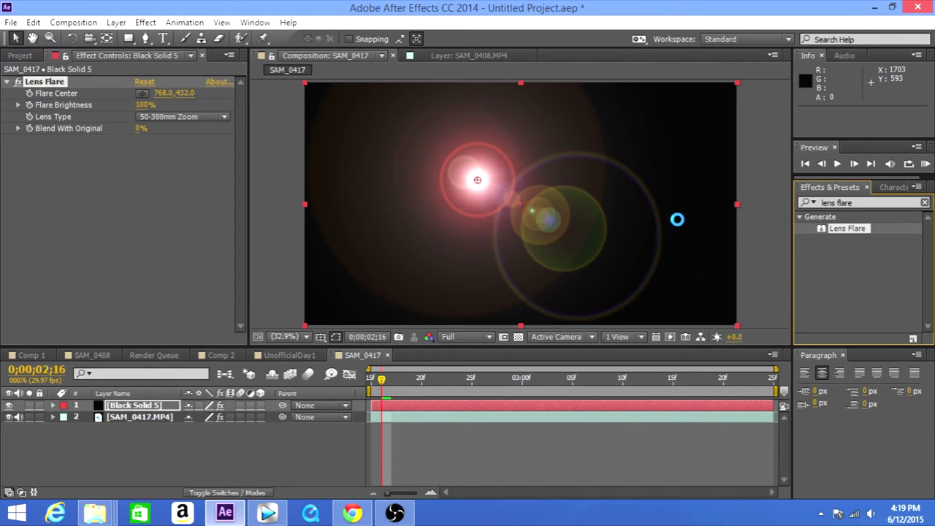
pyautogui.moveTo(477, 179); pyautogui.dragTo(573, 202)
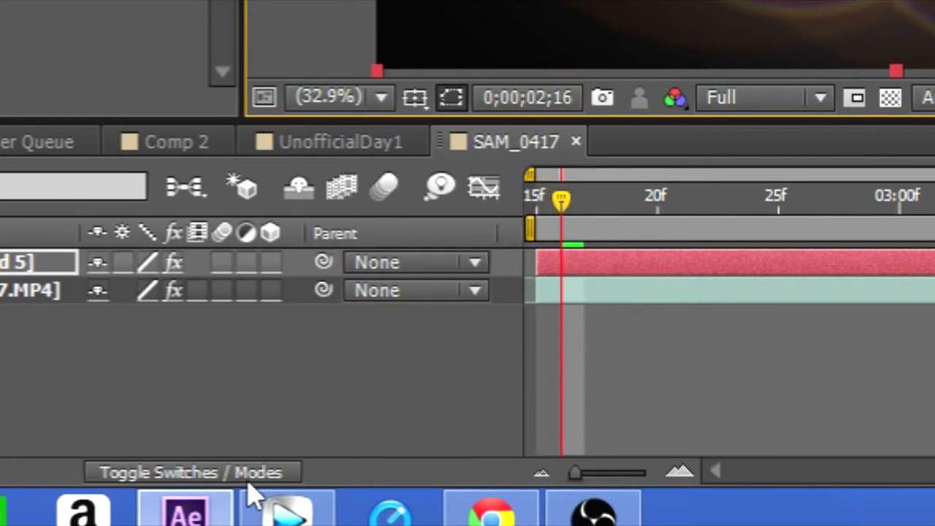
# - Set Black Solid 5 to Screen mode and move the first flare to 229.5, 276.8
pyautogui.click(248, 481)
pyautogui.click(165, 267)
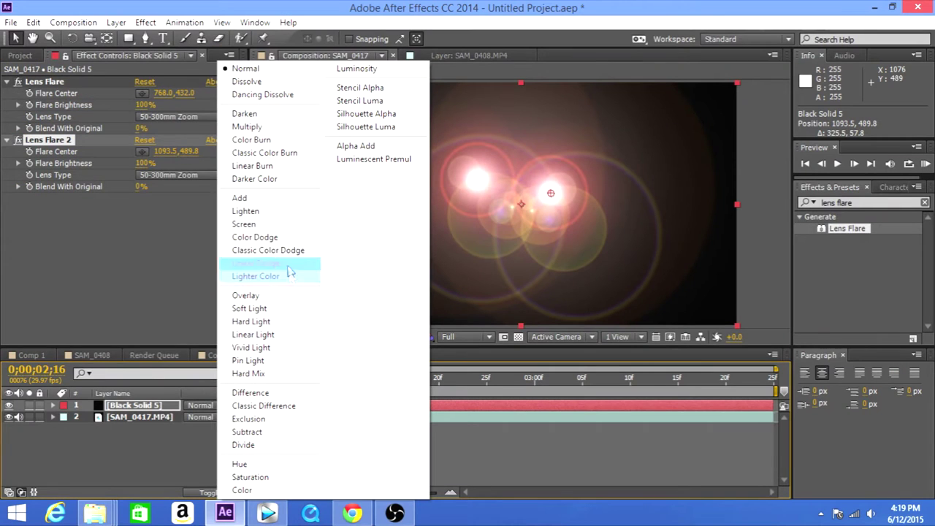
pyautogui.click(276, 225)
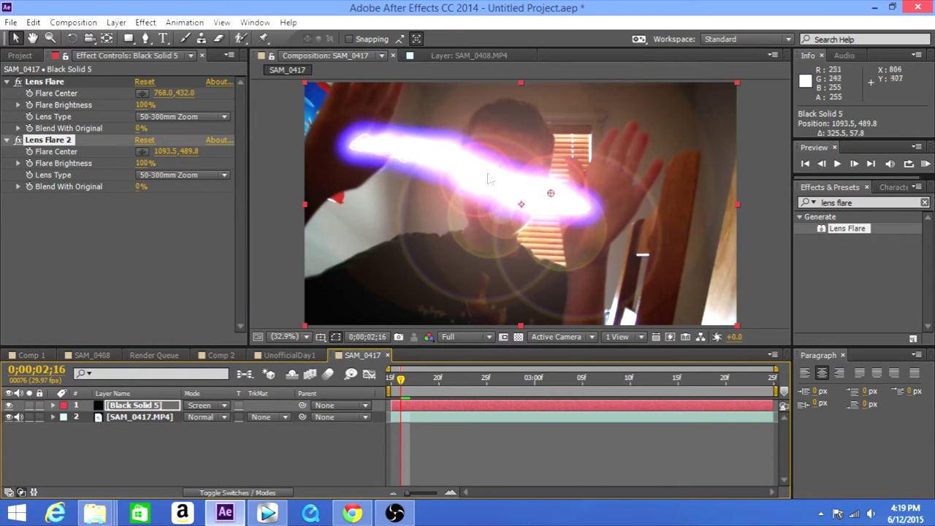
pyautogui.click(474, 186)
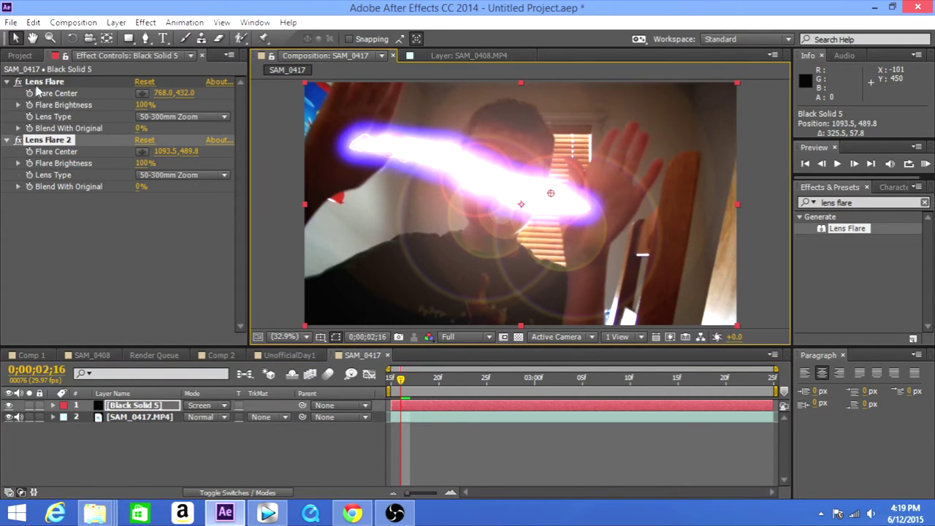
pyautogui.click(37, 83)
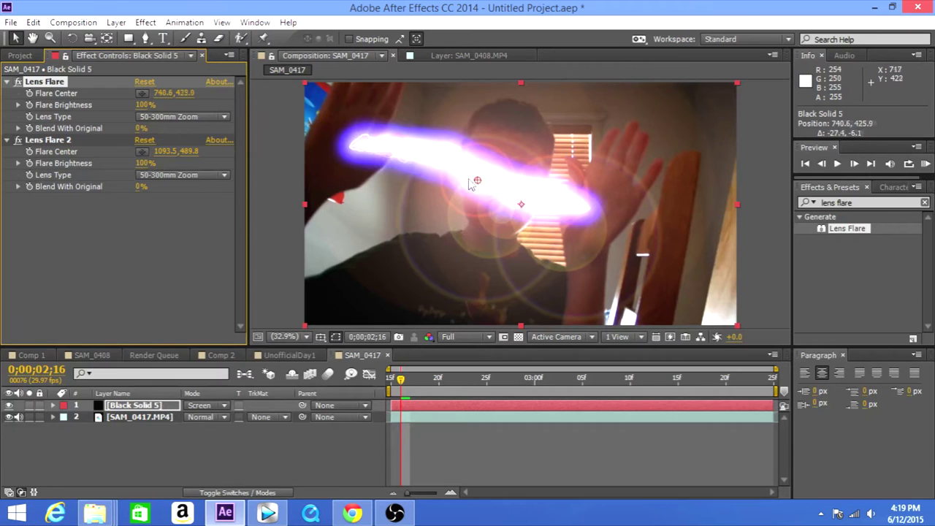
pyautogui.moveTo(475, 182); pyautogui.dragTo(352, 149)
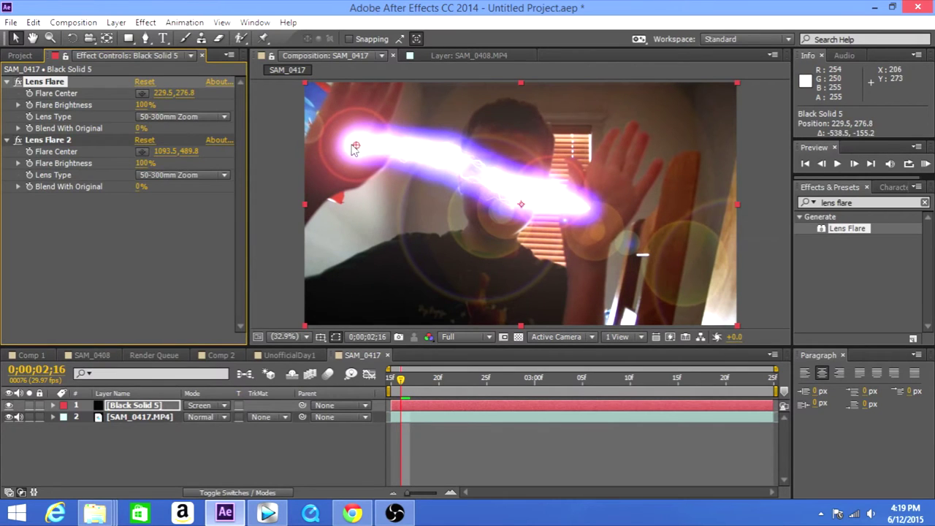
# - Move Lens Flare 2's centre to 1273.0, 562.8 on the bolt's right end
pyautogui.click(153, 411)
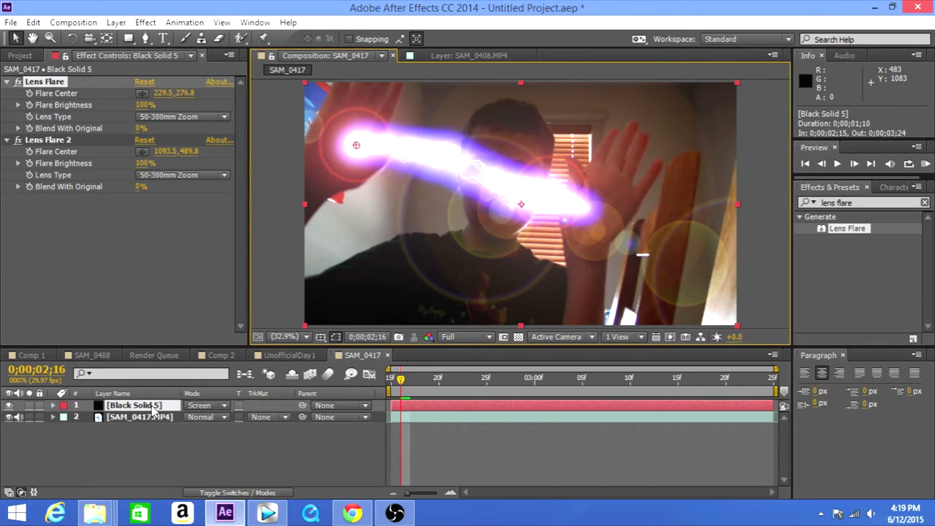
pyautogui.click(566, 203)
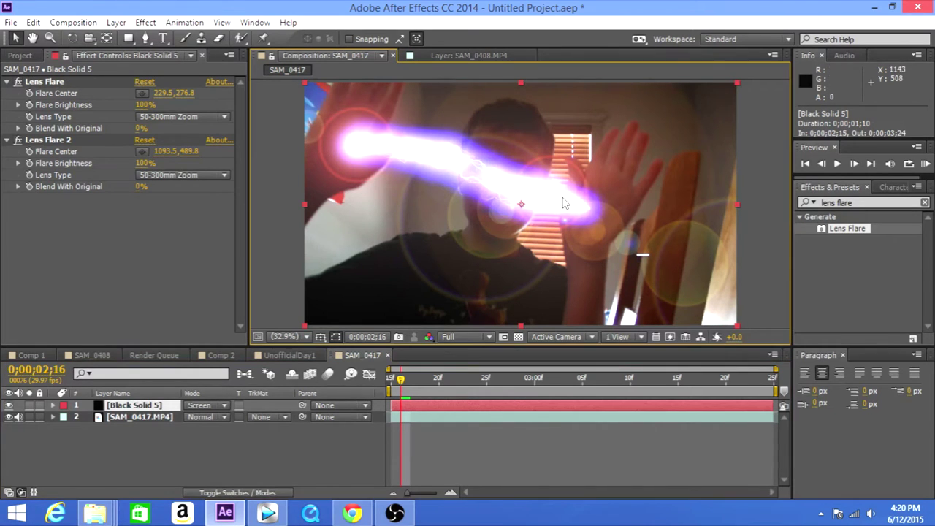
pyautogui.click(59, 141)
pyautogui.moveTo(550, 196); pyautogui.dragTo(591, 212)
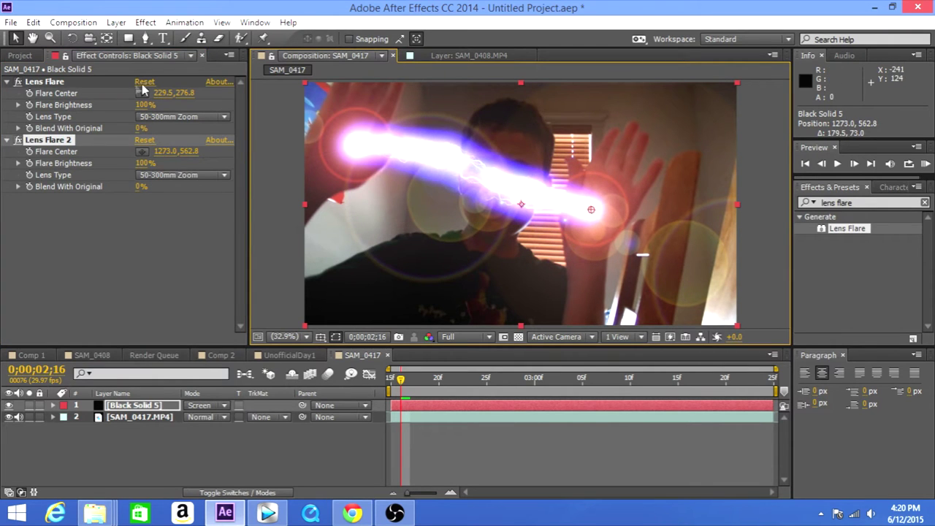
# - Set both Lens Flares' Lens Type to 105mm Prime
pyautogui.click(167, 117)
pyautogui.click(184, 168)
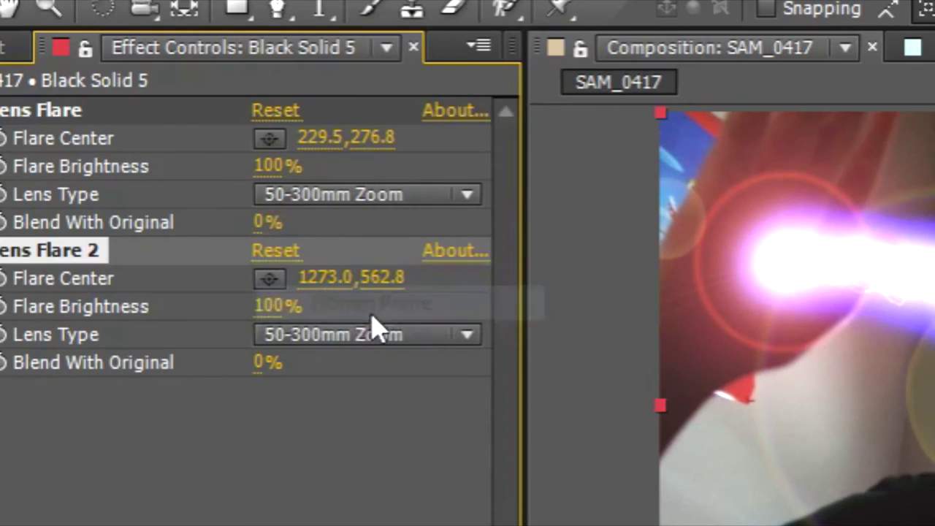
pyautogui.click(186, 175)
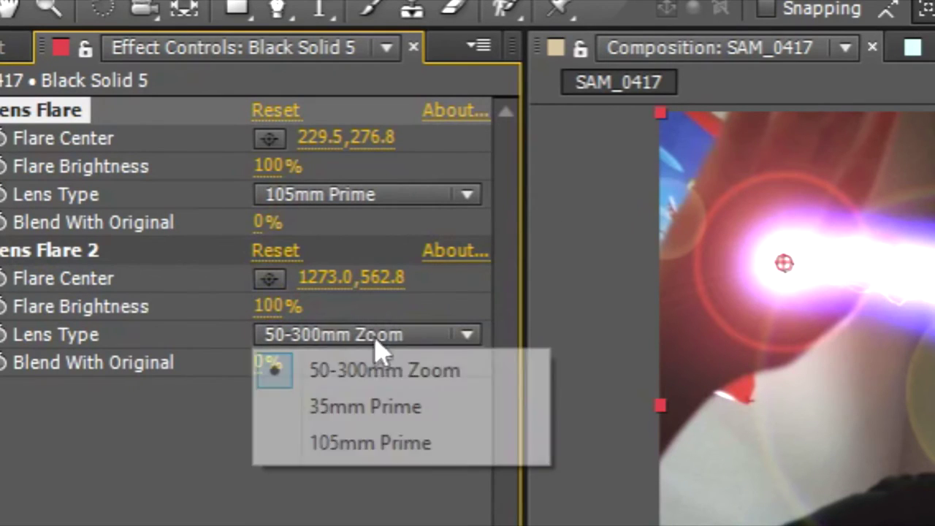
pyautogui.click(406, 444)
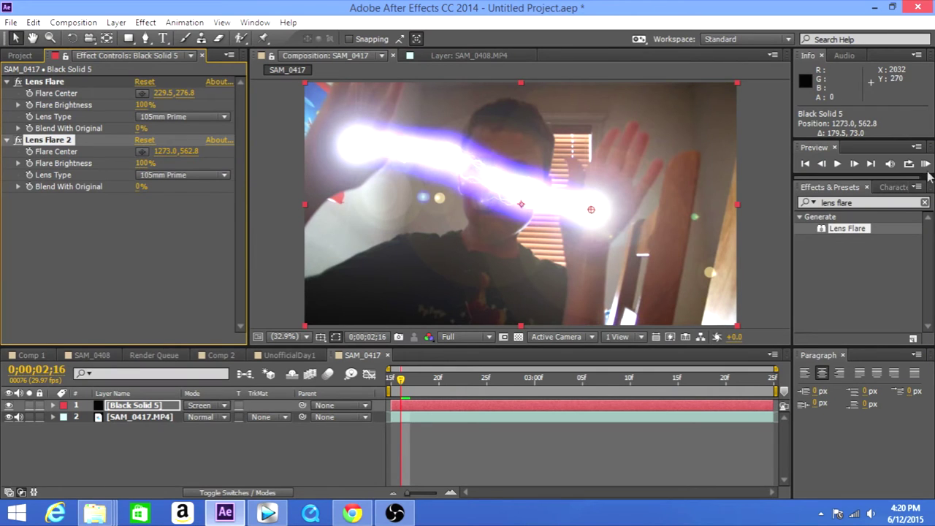
pyautogui.click(860, 203)
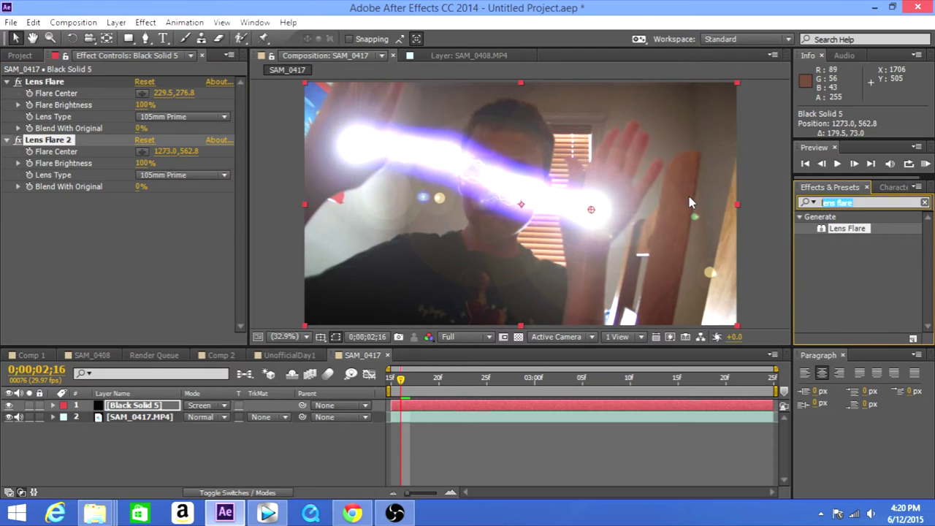
# - Search for 'hue' and apply Hue/Saturation to the flare solid
pyautogui.press('BackSpace')
pyautogui.write('hue s')
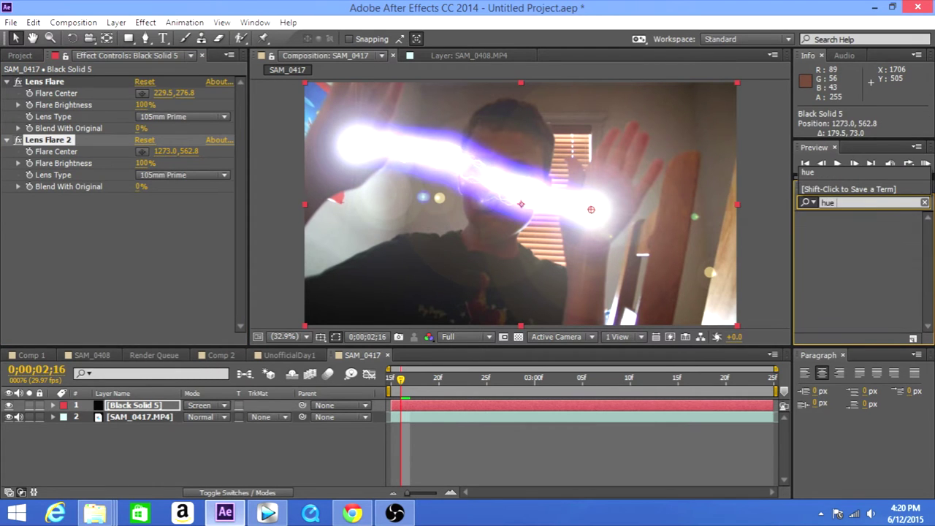
pyautogui.write('ta')
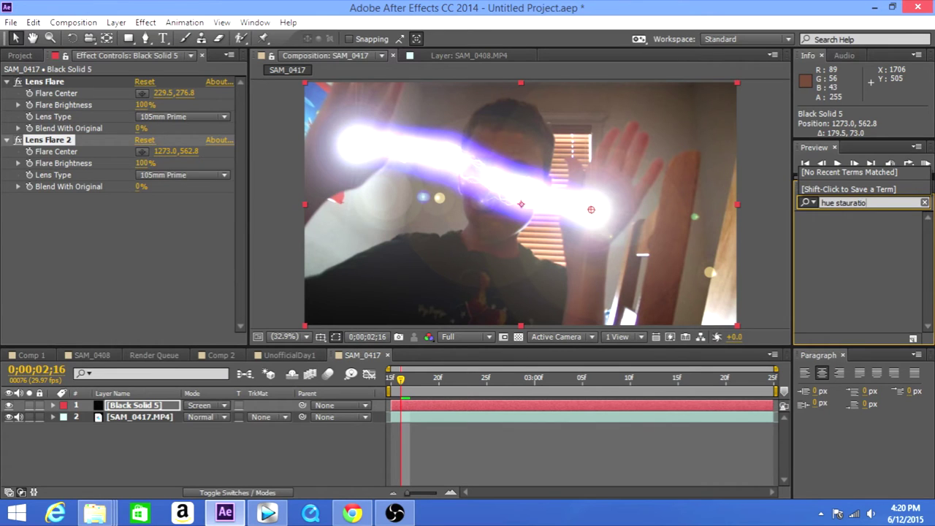
pyautogui.click(845, 202)
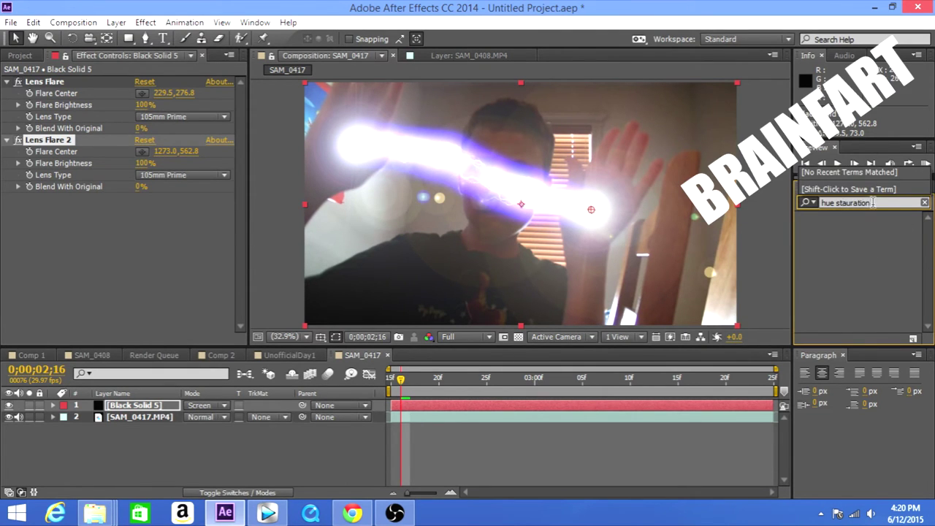
pyautogui.moveTo(872, 202); pyautogui.dragTo(832, 203)
pyautogui.press('BackSpace')
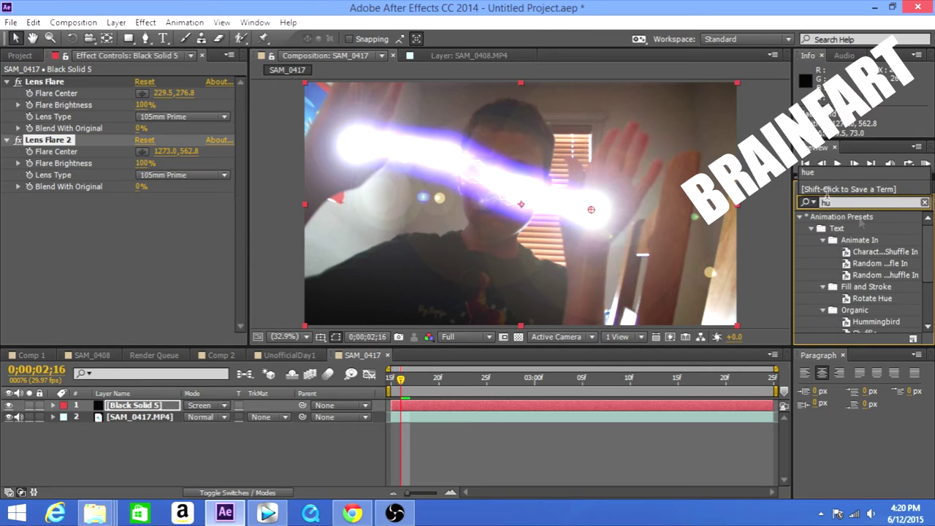
pyautogui.write('e')
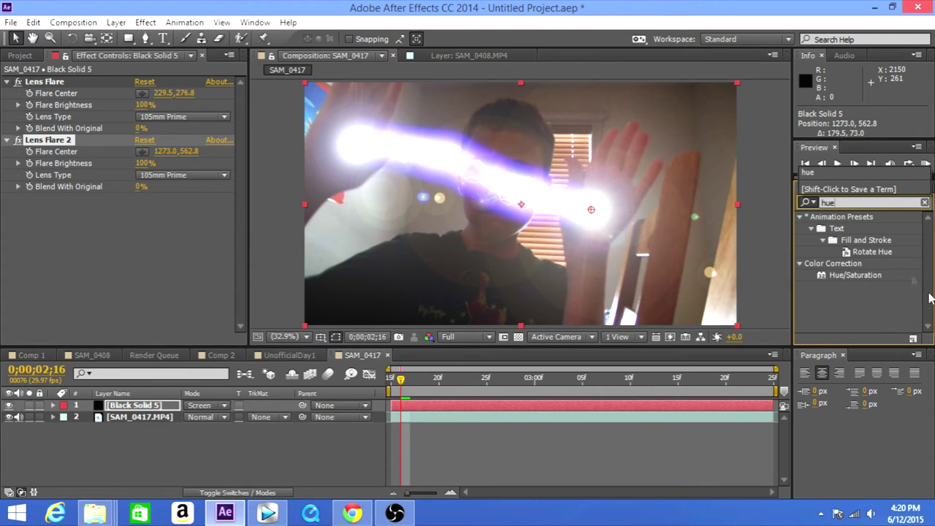
pyautogui.moveTo(863, 276); pyautogui.dragTo(634, 231)
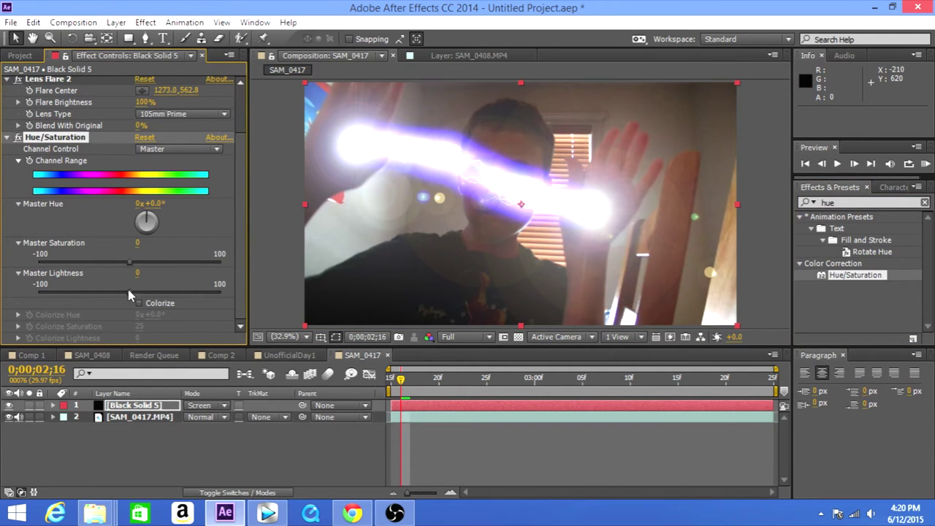
# - Colorize the flares cyan at hue 194° and raise the colorize saturation
pyautogui.click(140, 305)
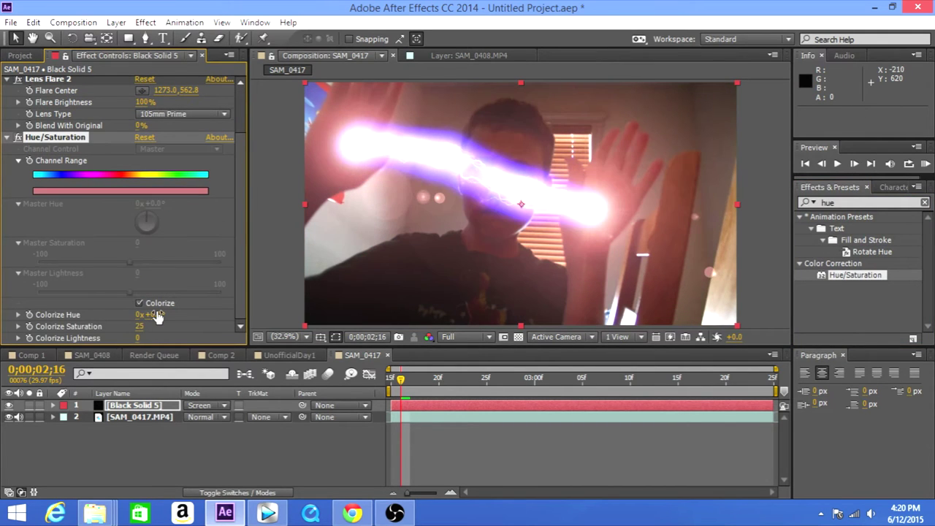
pyautogui.moveTo(162, 313); pyautogui.dragTo(299, 312)
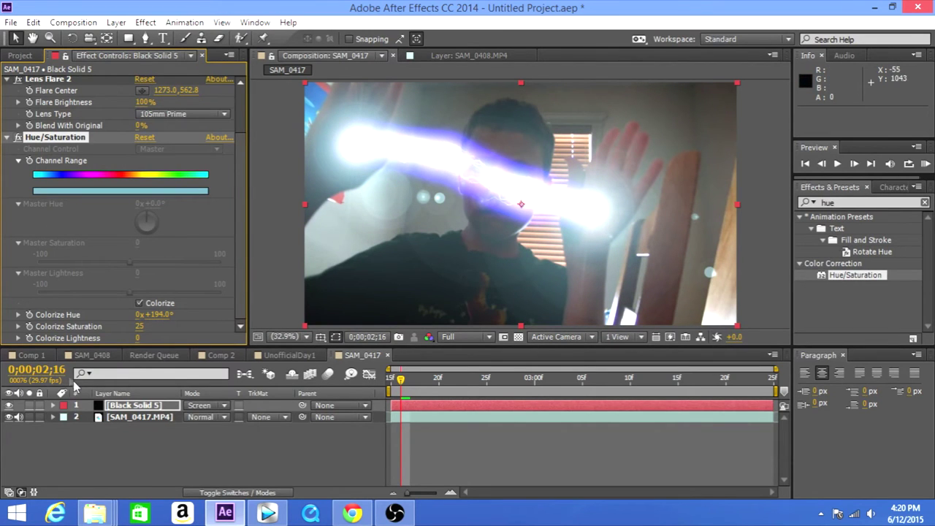
pyautogui.moveTo(160, 326); pyautogui.dragTo(205, 333)
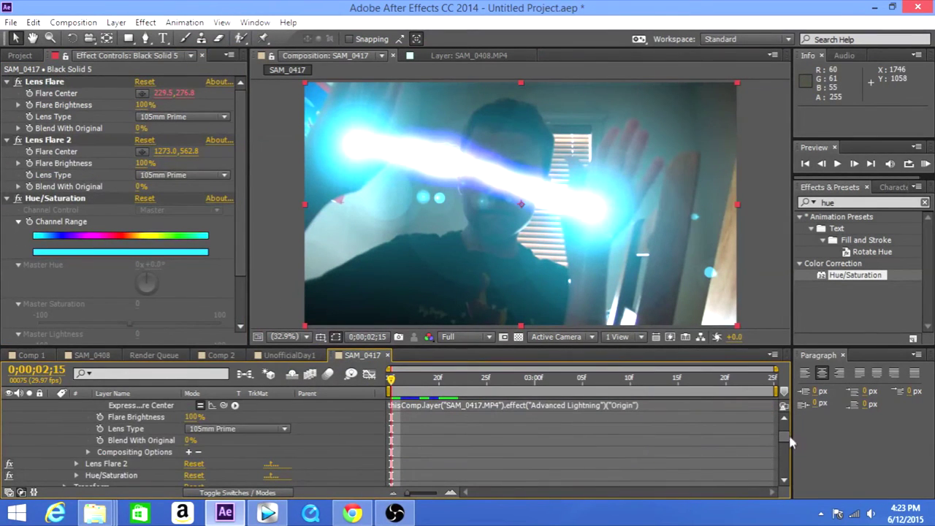
# - Pick-whip Lens Flare 2's Flare Center to Advanced Lightning's Direction property
pyautogui.moveTo(789, 440); pyautogui.dragTo(815, 419)
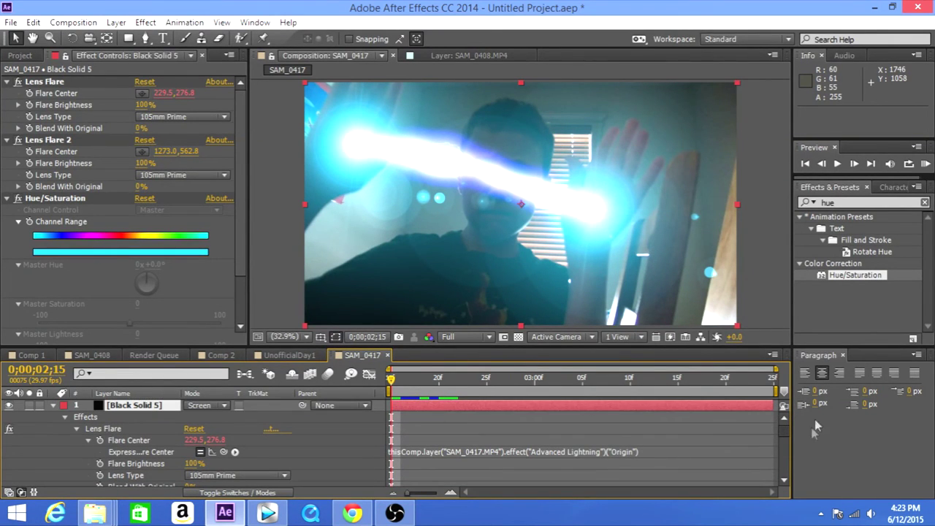
pyautogui.click(38, 82)
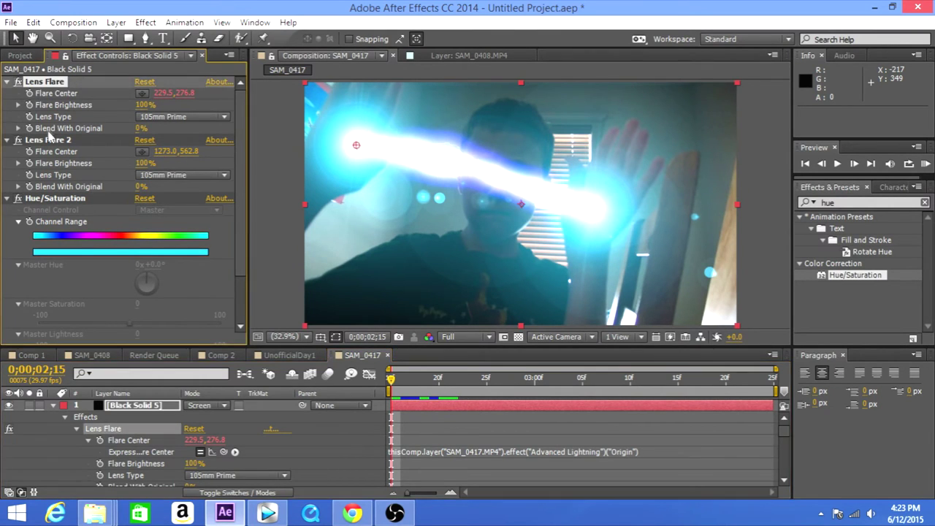
pyautogui.click(59, 106)
pyautogui.click(62, 84)
pyautogui.click(67, 138)
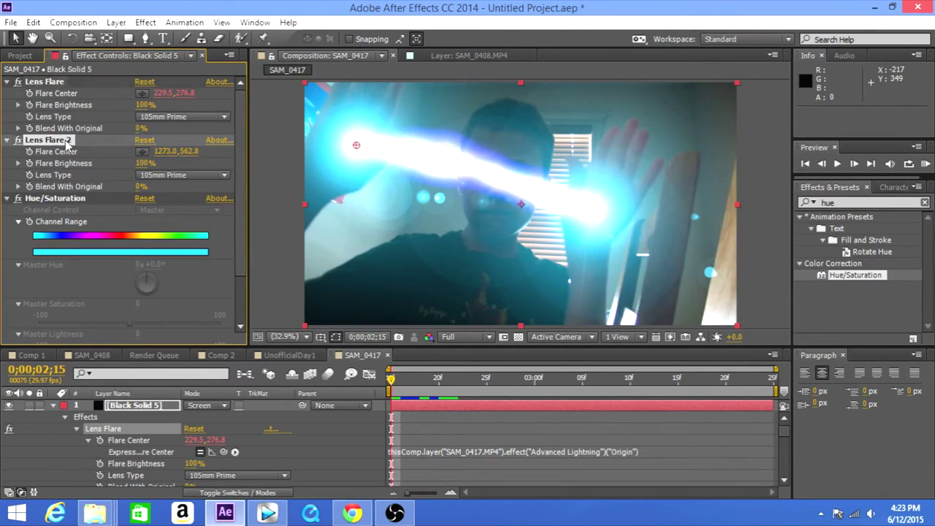
pyautogui.click(73, 84)
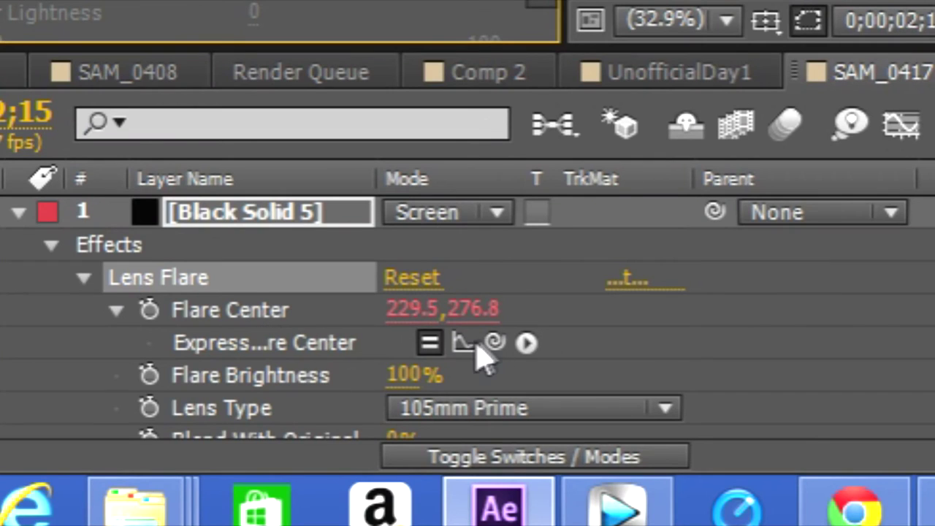
pyautogui.scroll(-5, 109, 337)
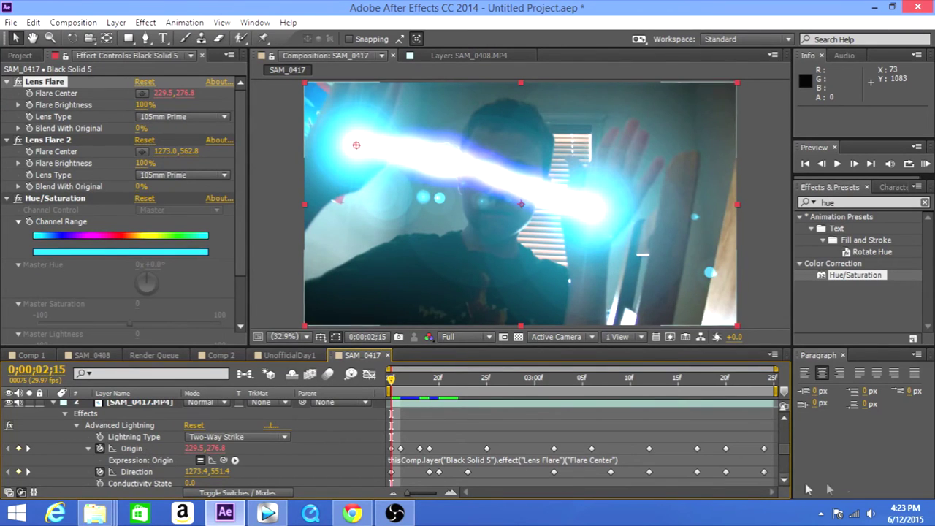
pyautogui.moveTo(789, 455)
pyautogui.mouseDown()
pyautogui.moveTo(789, 426)
pyautogui.moveTo(787, 454)
pyautogui.mouseUp()
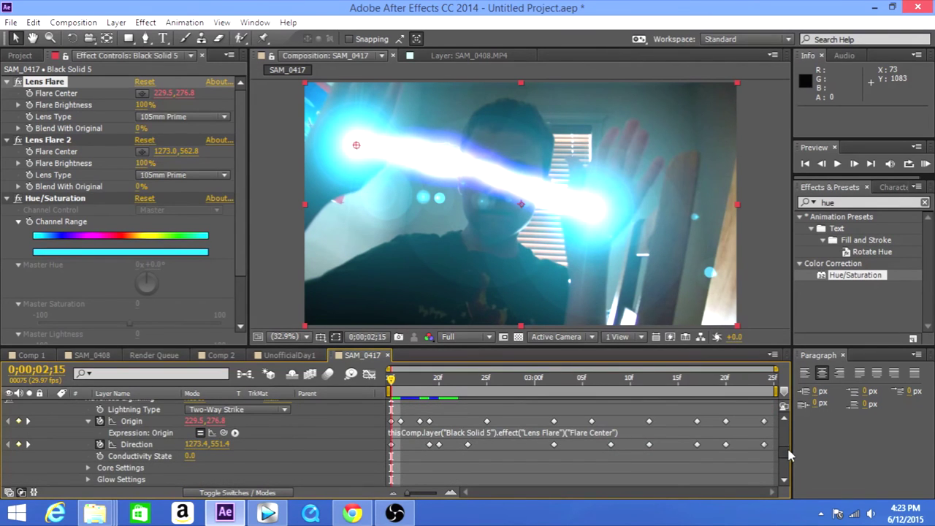
pyautogui.moveTo(786, 451); pyautogui.dragTo(803, 411)
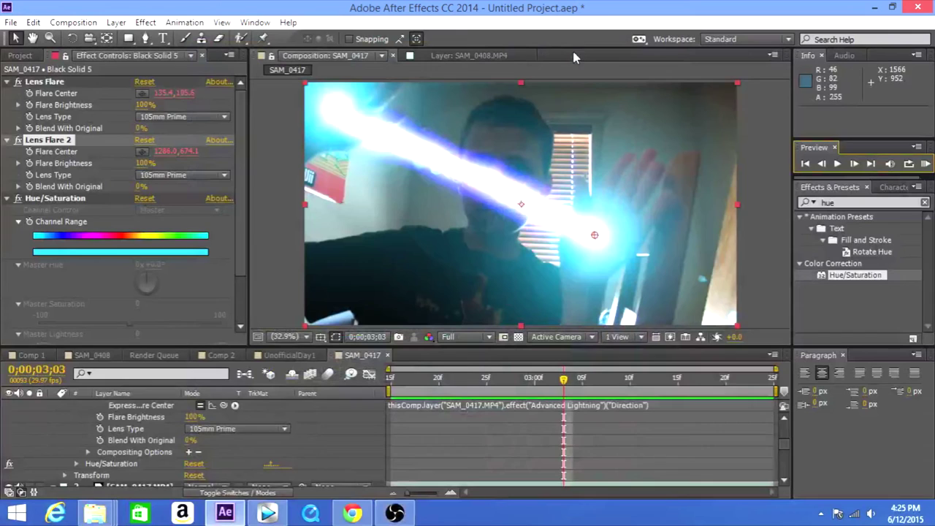
# - Return to the work-area start and RAM-preview SAM_0417 to watch both cyan flares track the bolt ends
pyautogui.press('space')
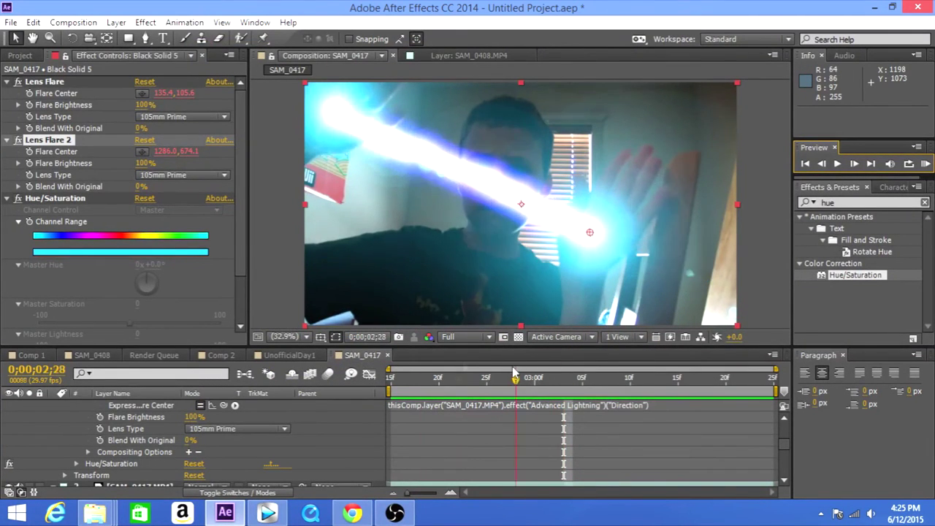
pyautogui.click(926, 164)
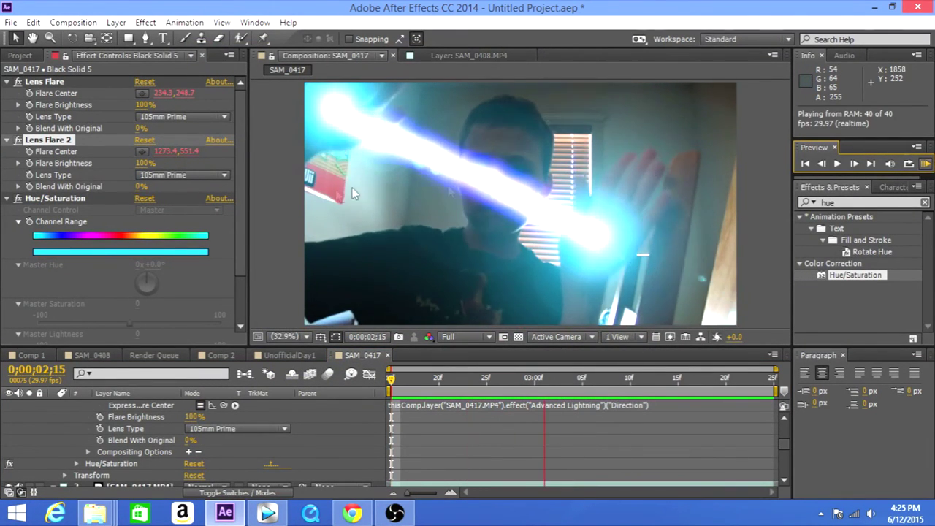